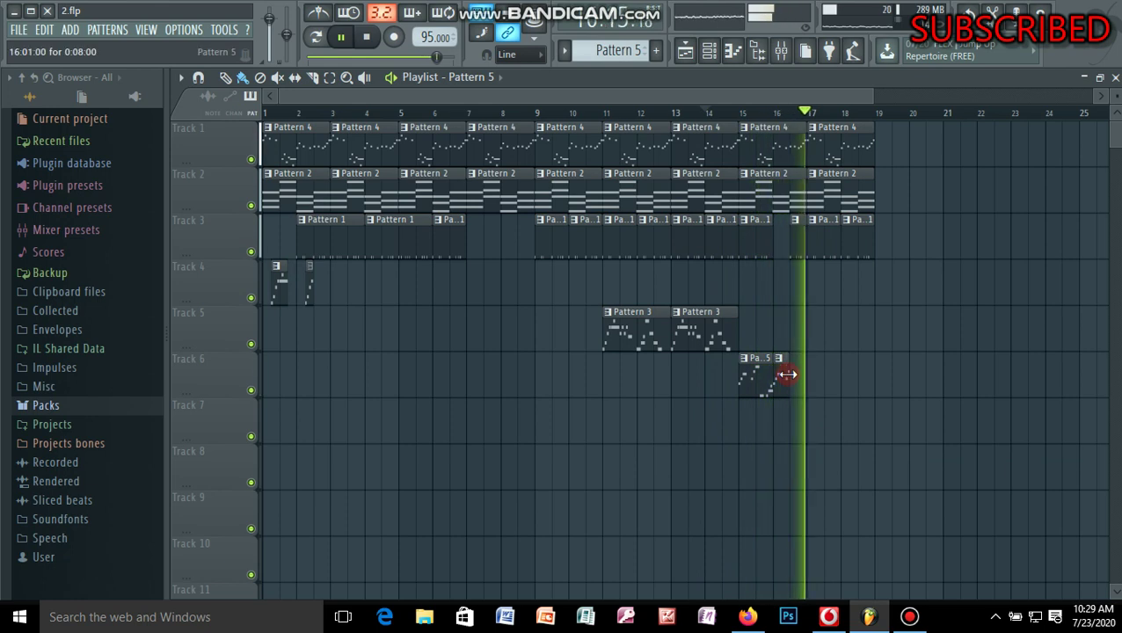
Delete the short Pattern 5 clip at bar 16 on Track 6 and place one at the start of bar 17
right_click(784, 385)
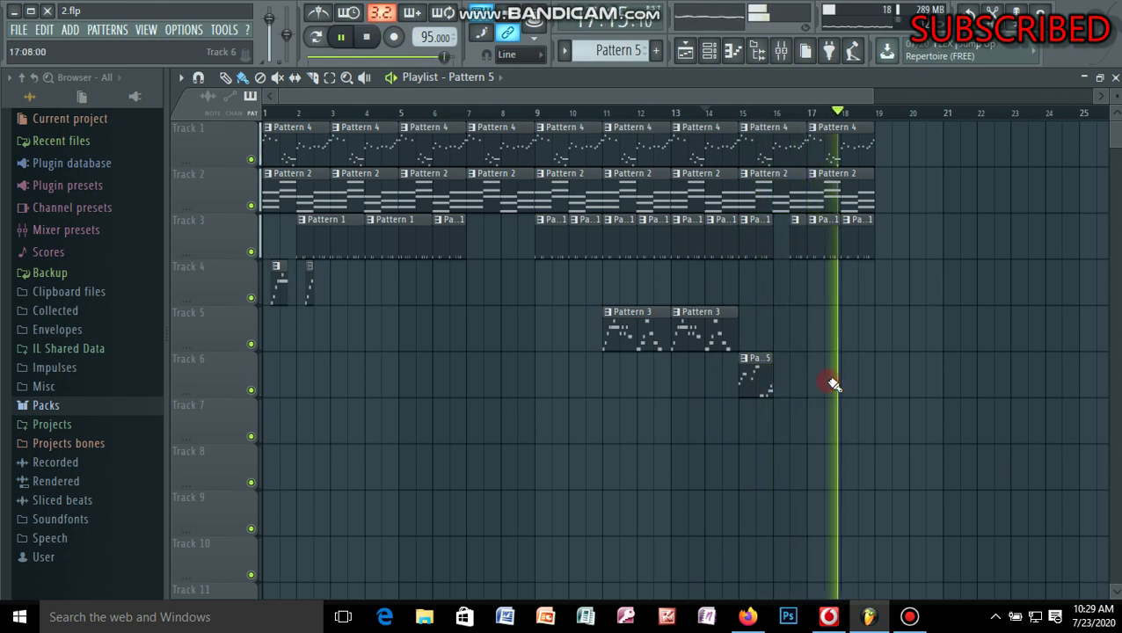
left_click(830, 380)
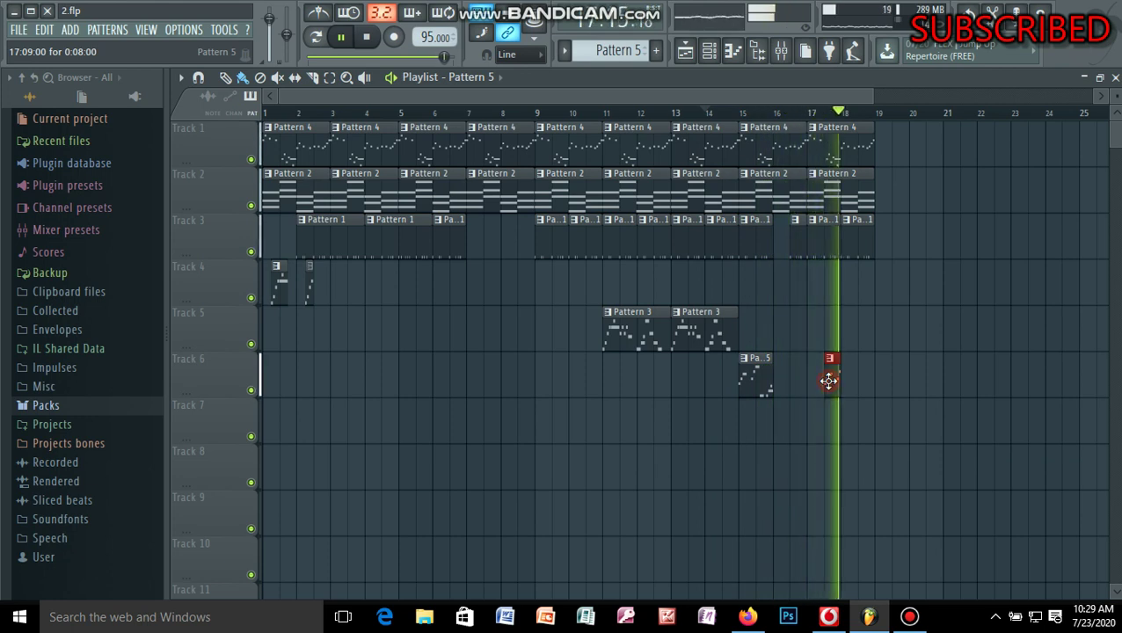
left_click_drag(829, 380, 814, 379)
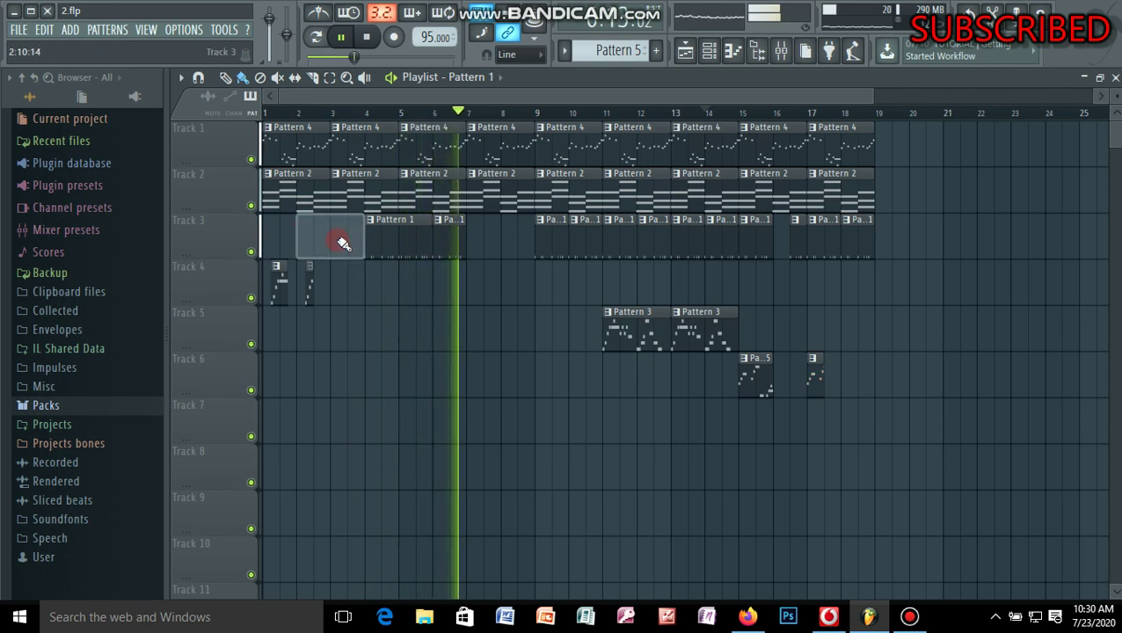
Replace the Track 3 Pattern 1 clips before bar 7 with clips at bars 3, 5 and 7, ending midway through bar 8
right_click(338, 243)
right_click(398, 247)
right_click(440, 245)
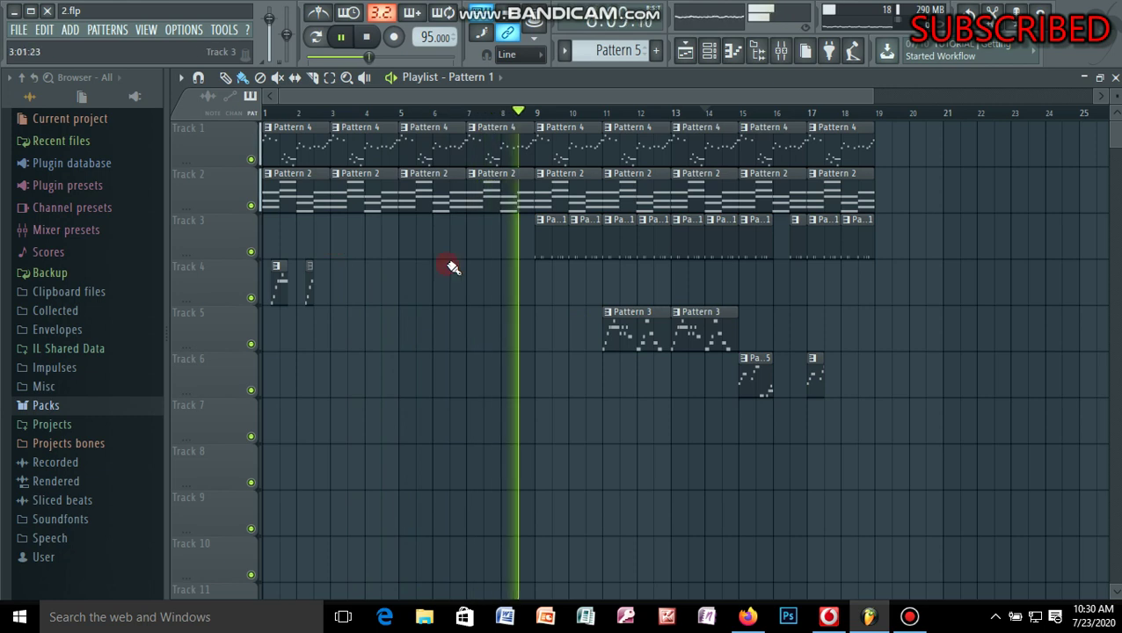
key("ctrl+z")
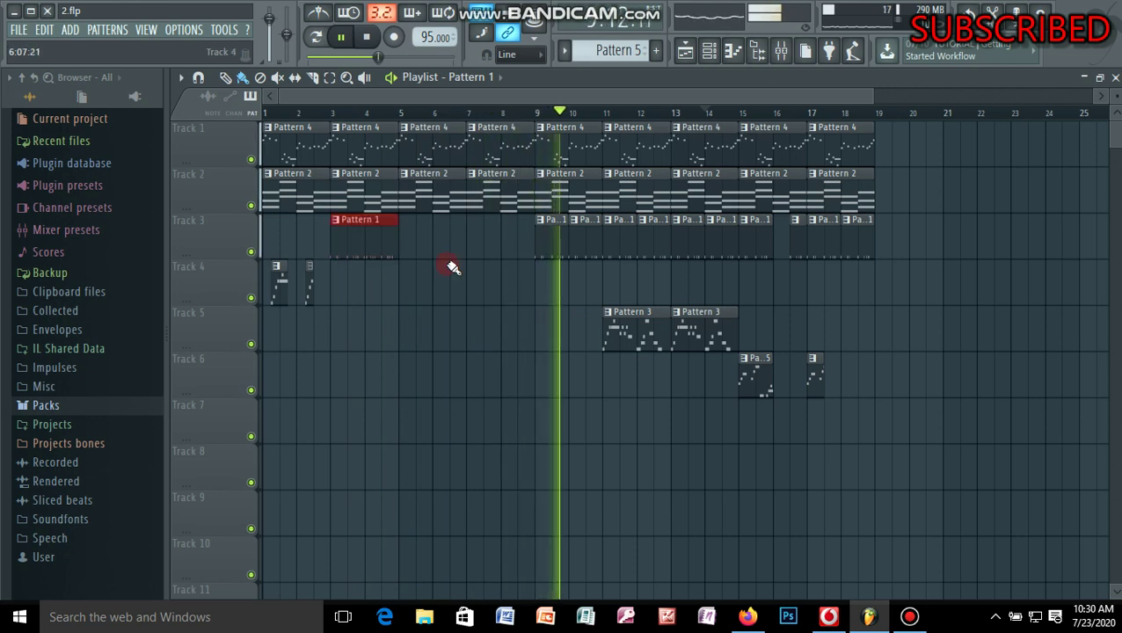
key("ctrl+z")
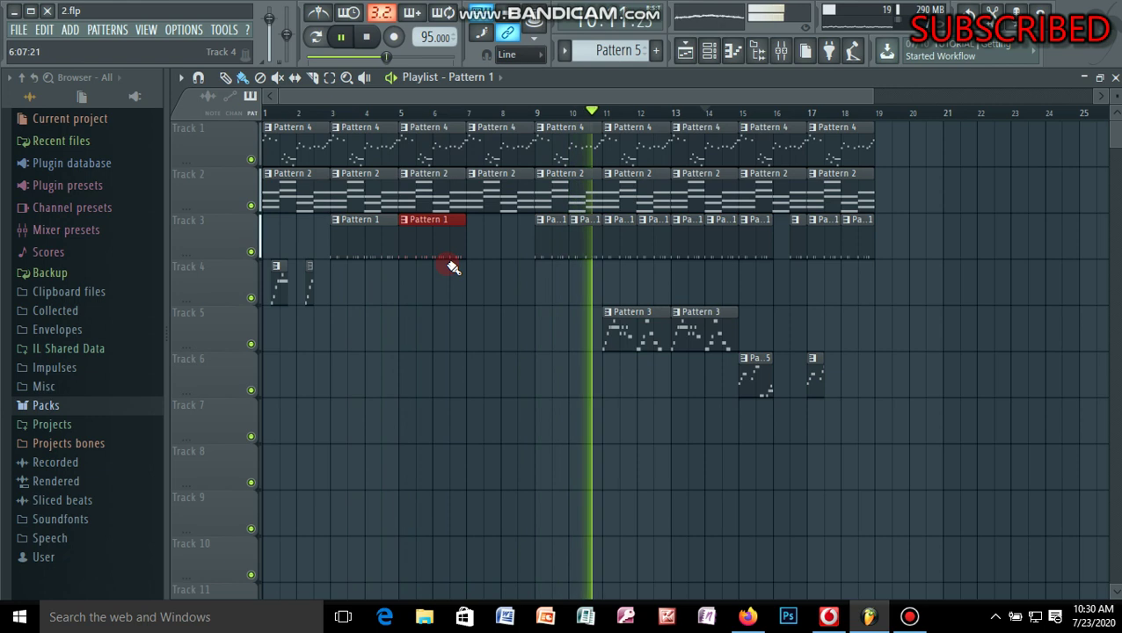
key("ctrl+z")
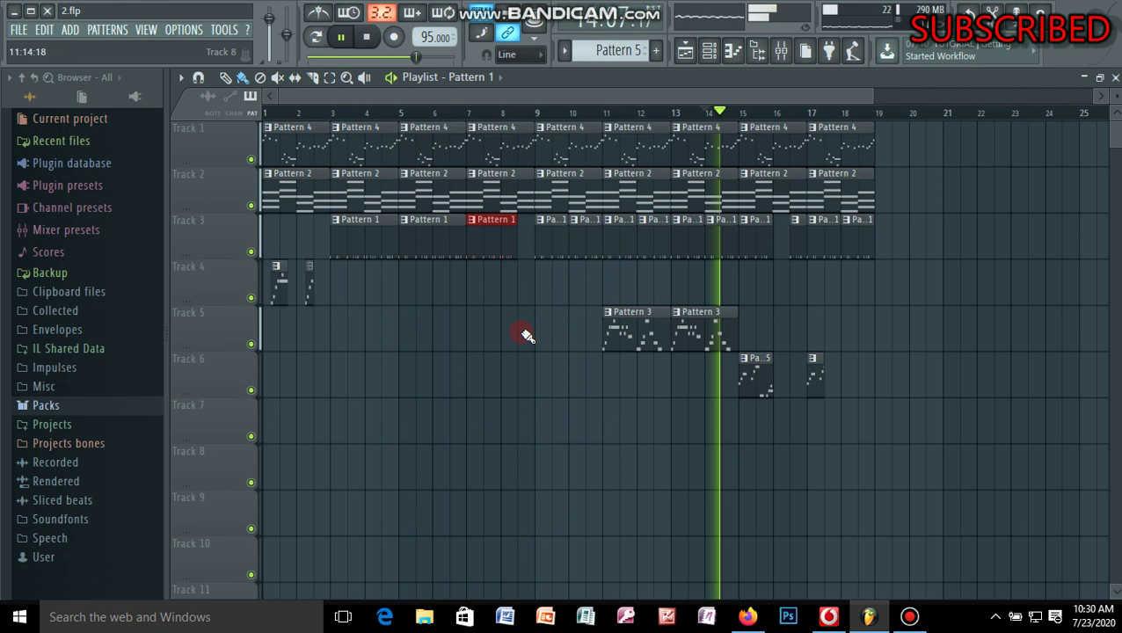
Add a short Pattern 5 clip to Track 6 just before bar 9, replay from the start and save the project
left_click(521, 367)
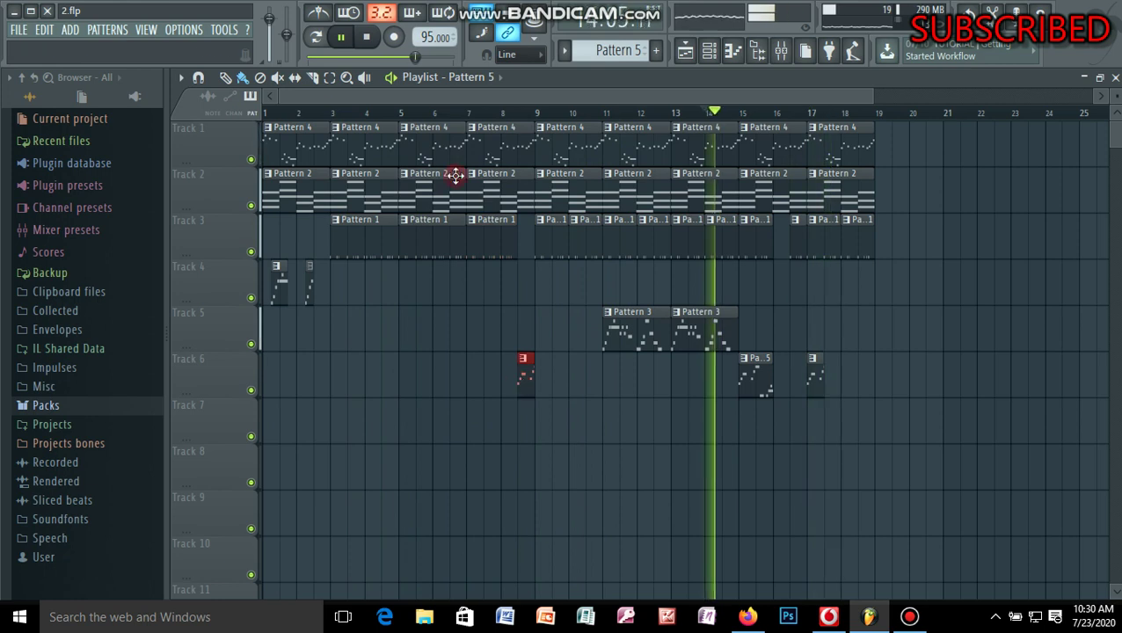
left_click(268, 117)
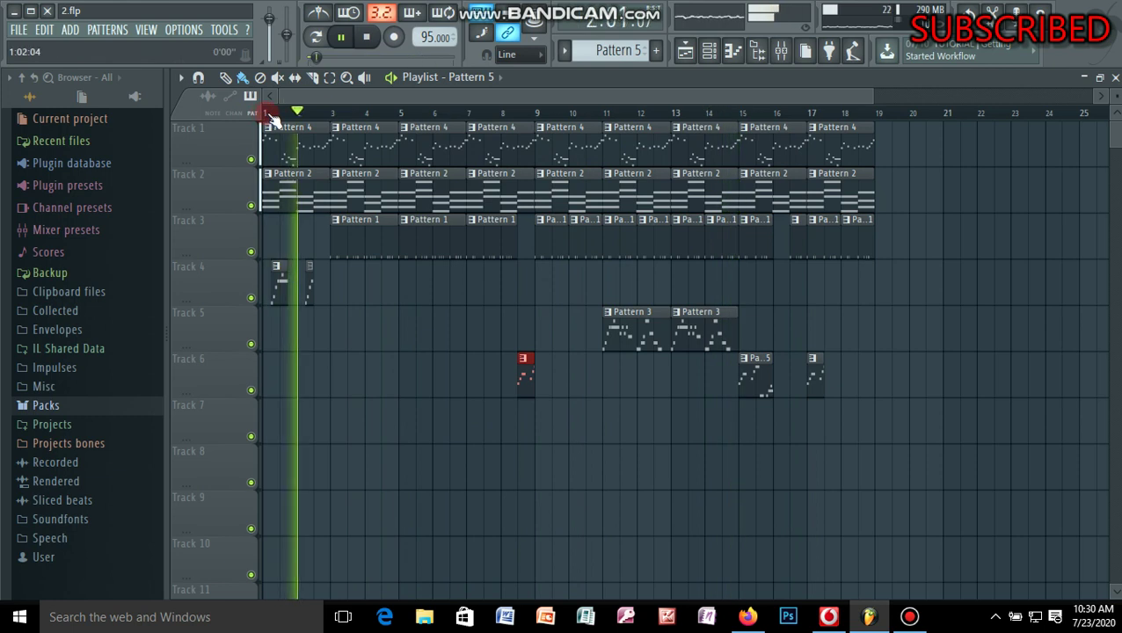
left_click_drag(302, 113, 201, 112)
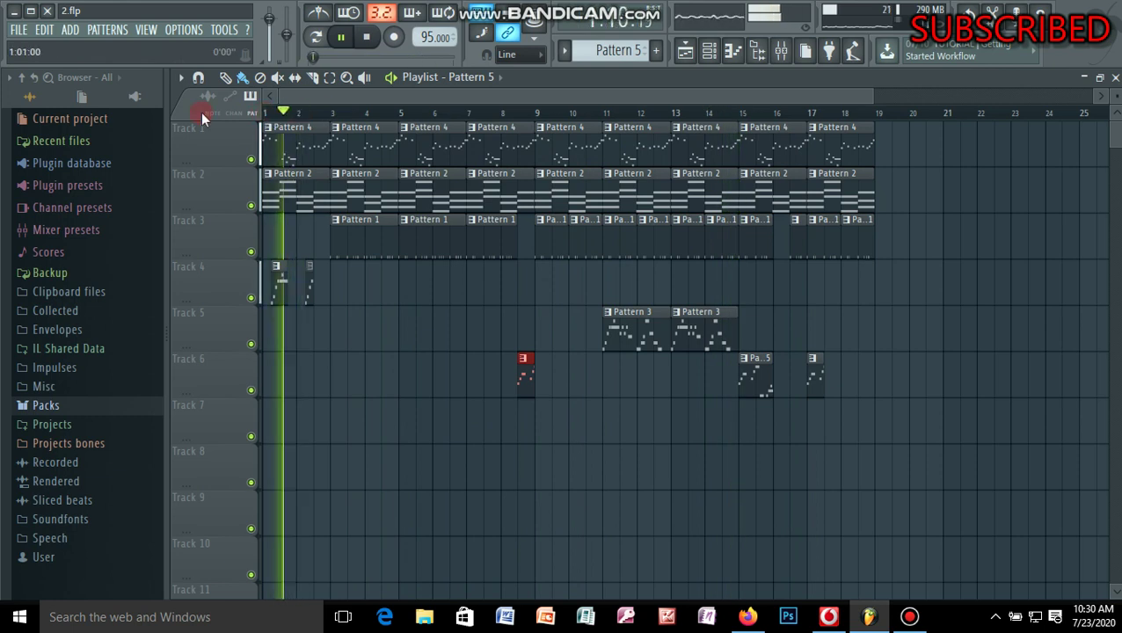
key("ctrl+s")
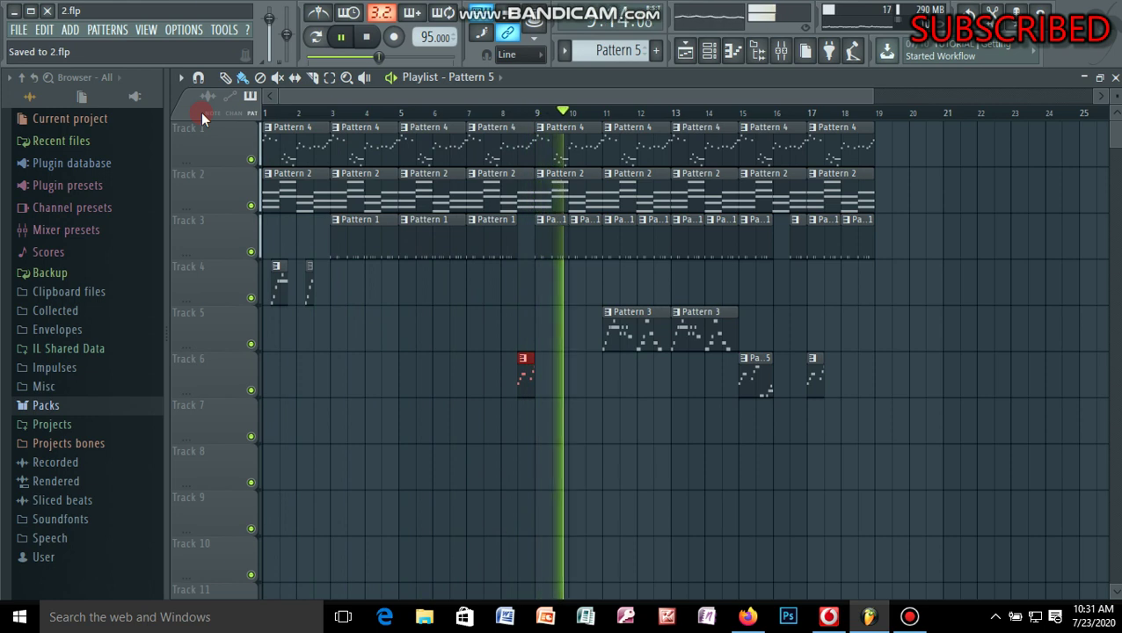
Shorten the Pattern 2 and Pattern 4 clips starting at bar 7 to 1:08:00, leaving a gap before bar 9
left_click(527, 200)
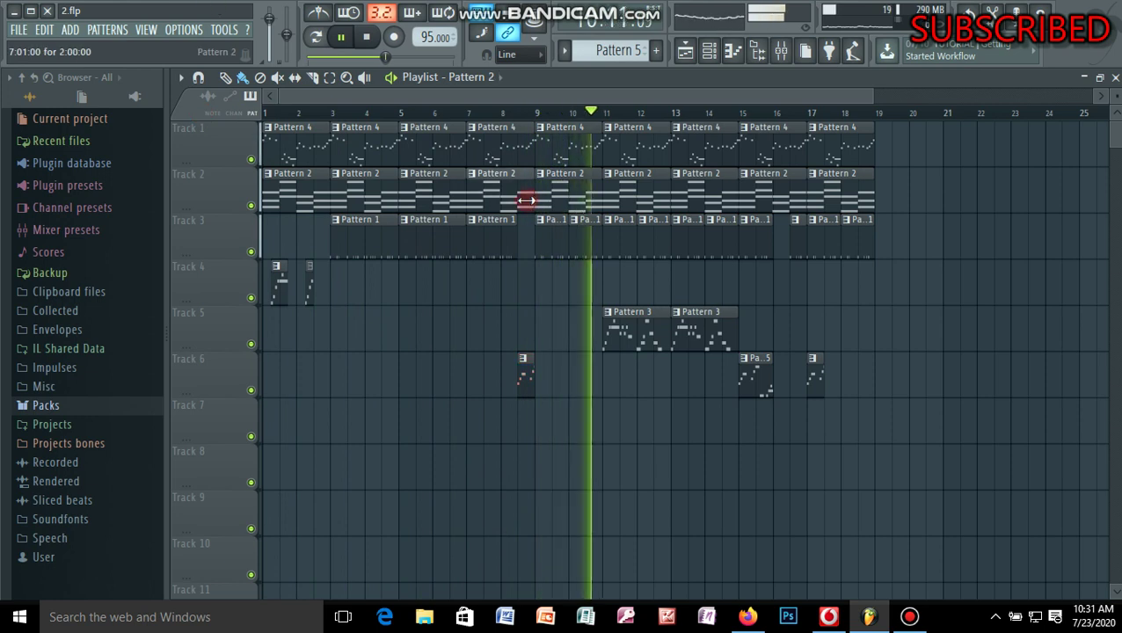
left_click(400, 113)
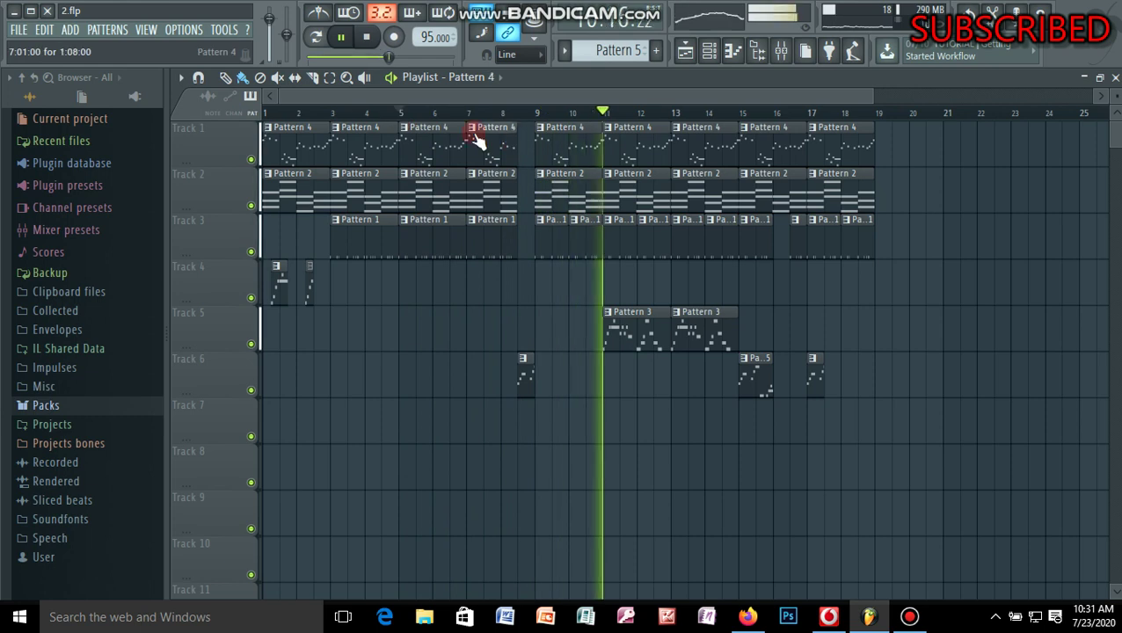
key("space")
key("space")
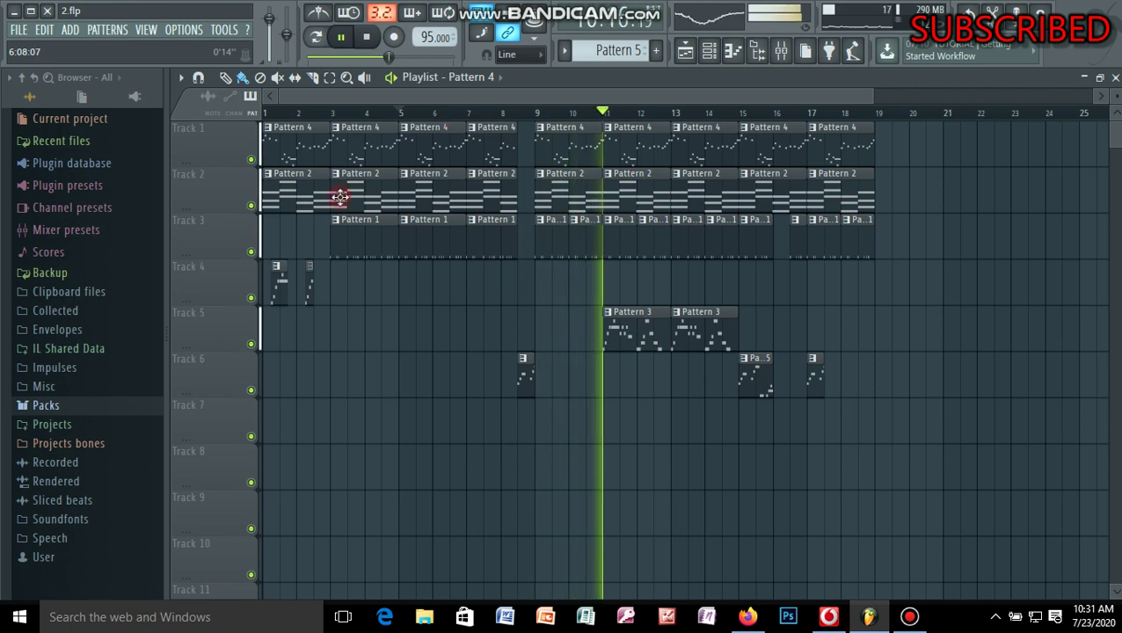
Open the Vocals folder in Packs and audition the Laurie Webb samples from Ahh B to Dance
left_click(46, 405)
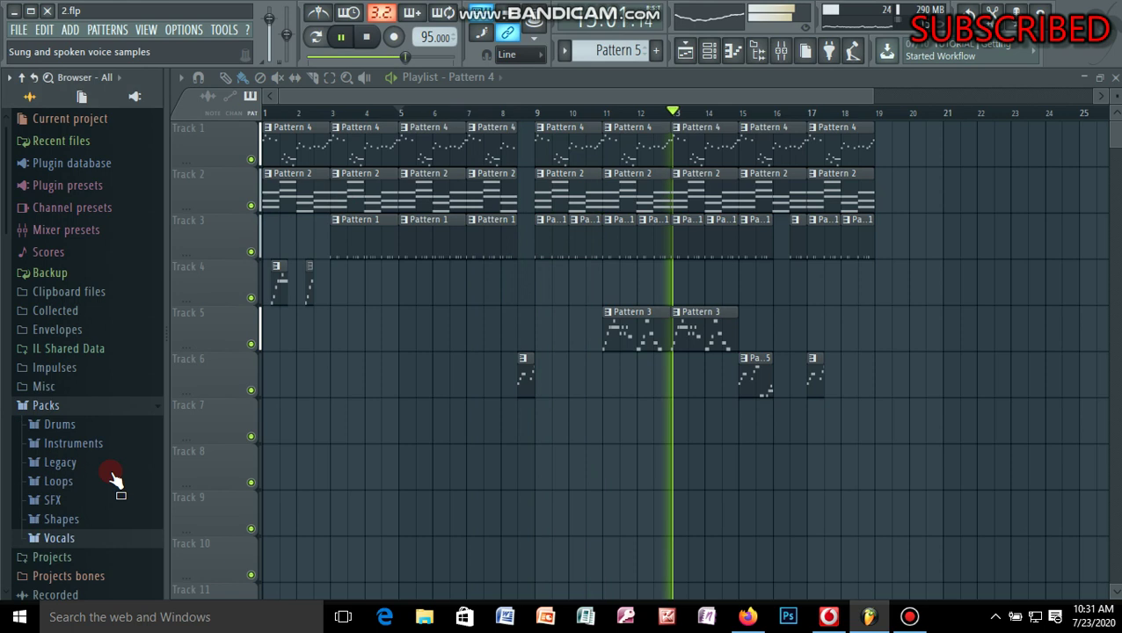
left_click(114, 475)
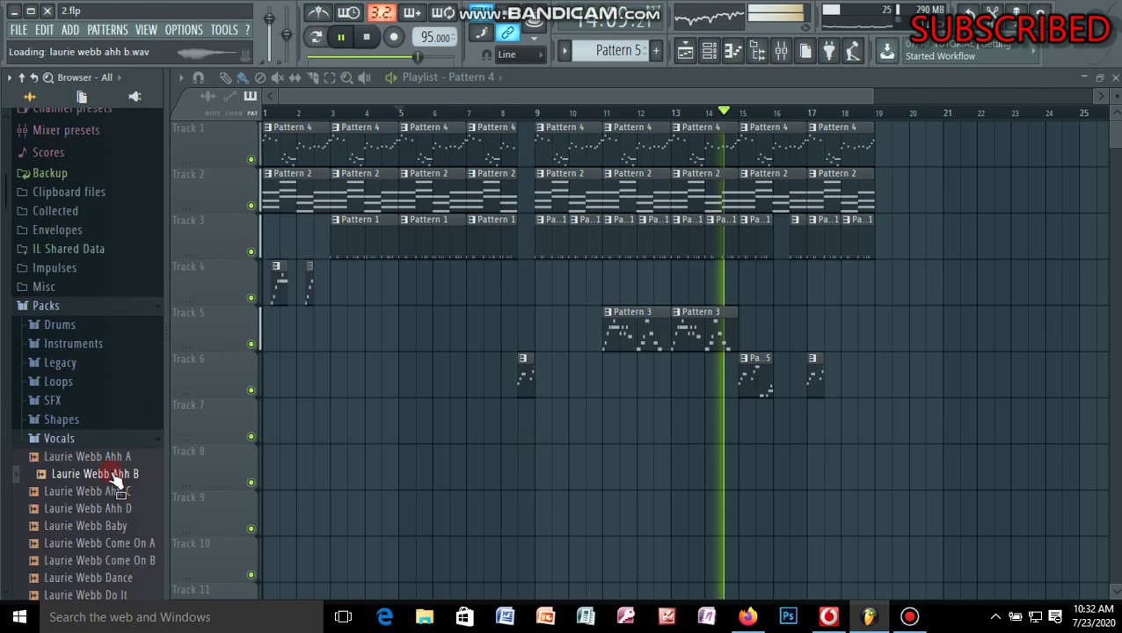
left_click(115, 493)
left_click(115, 509)
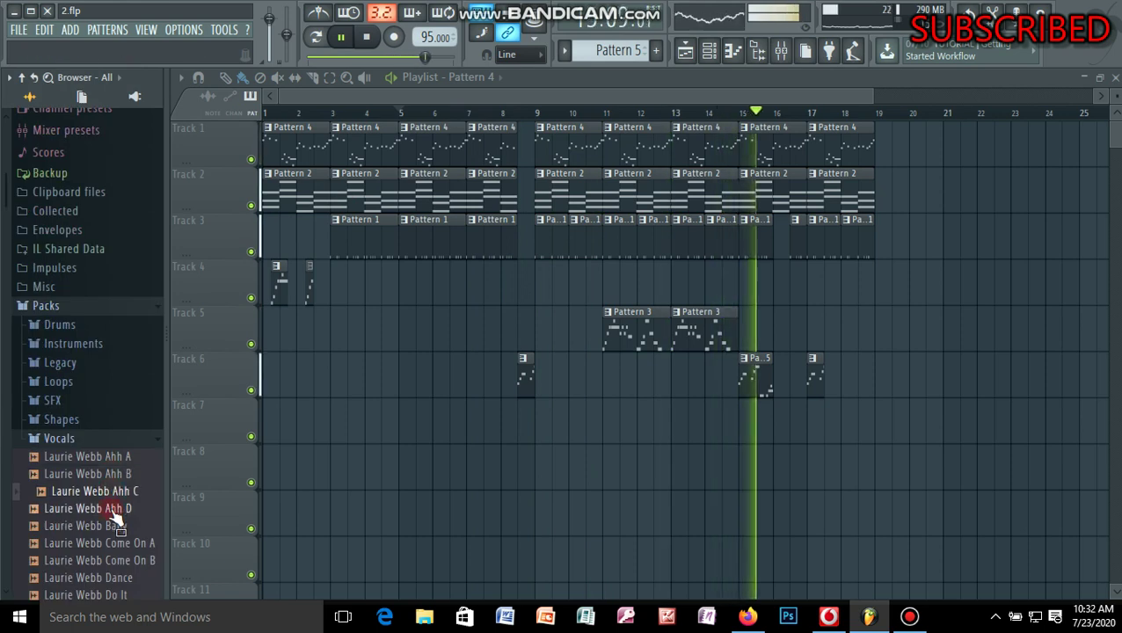
left_click(113, 528)
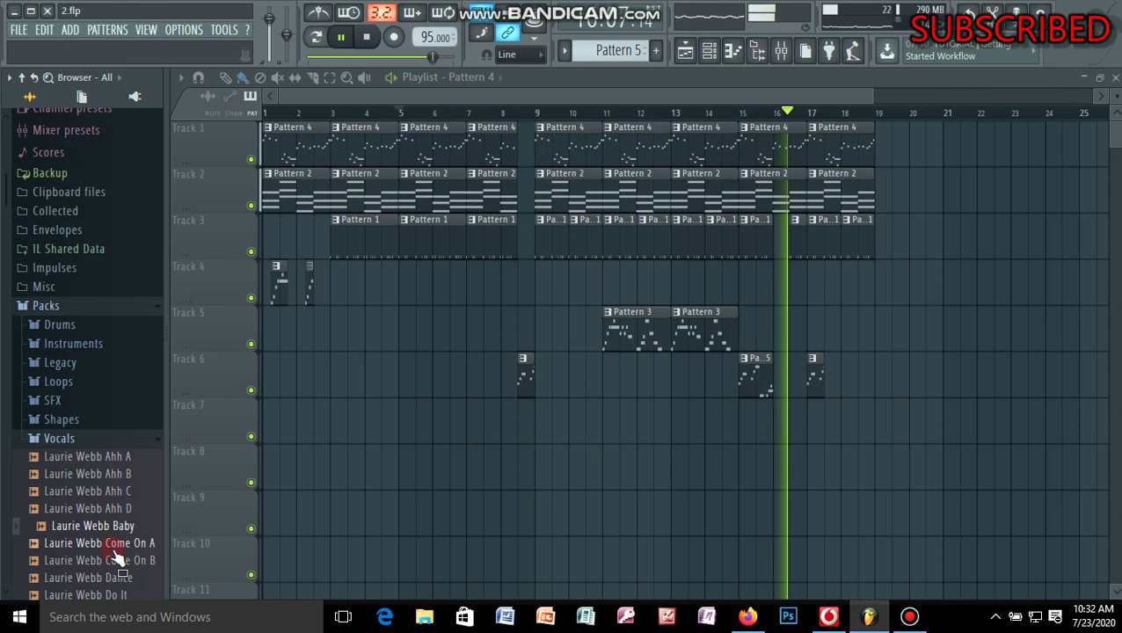
left_click(115, 543)
left_click(114, 560)
left_click(114, 576)
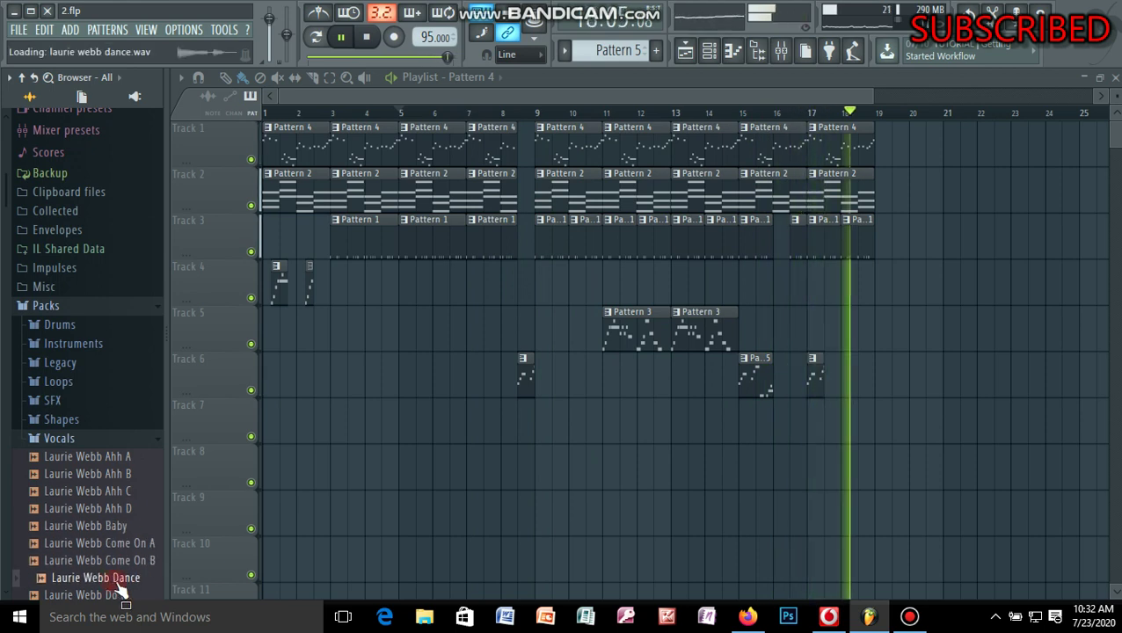
Place the Laurie Webb Dance sample on Track 7 at 8:09:00 and give it a slight fade in and a stronger fade out
left_click_drag(114, 585, 524, 427)
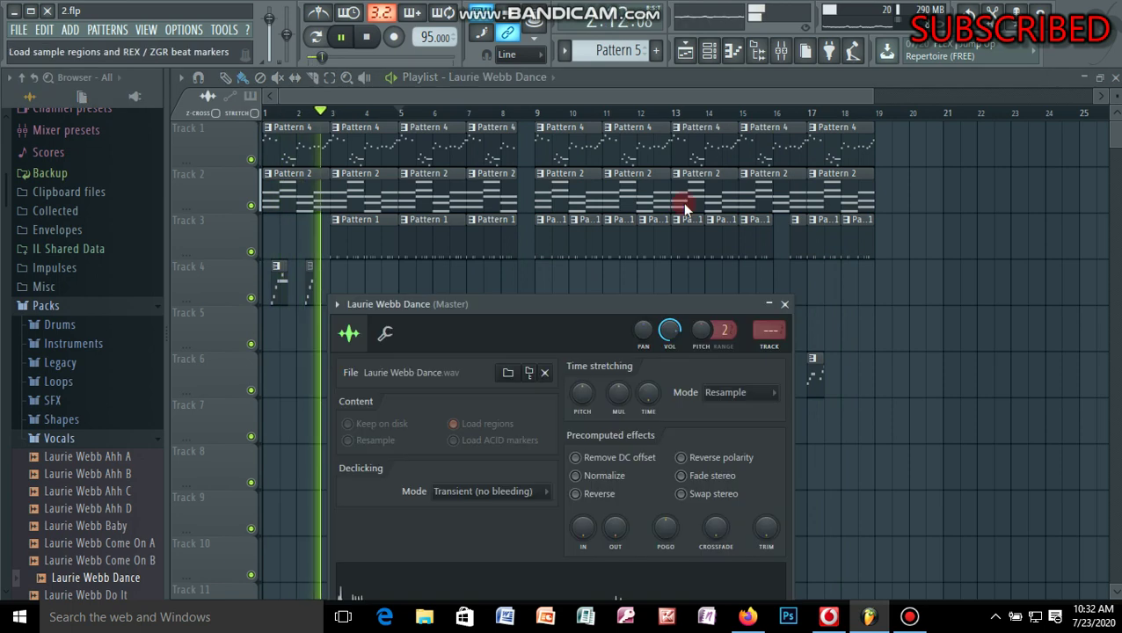
left_click_drag(666, 432, 666, 427)
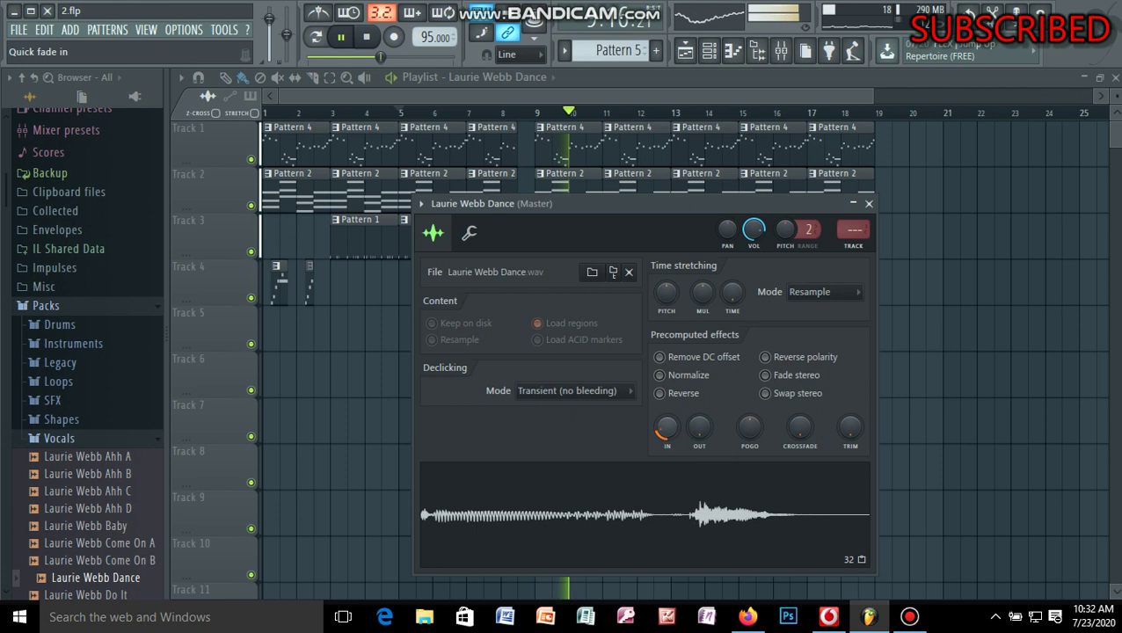
left_click_drag(666, 428, 699, 411)
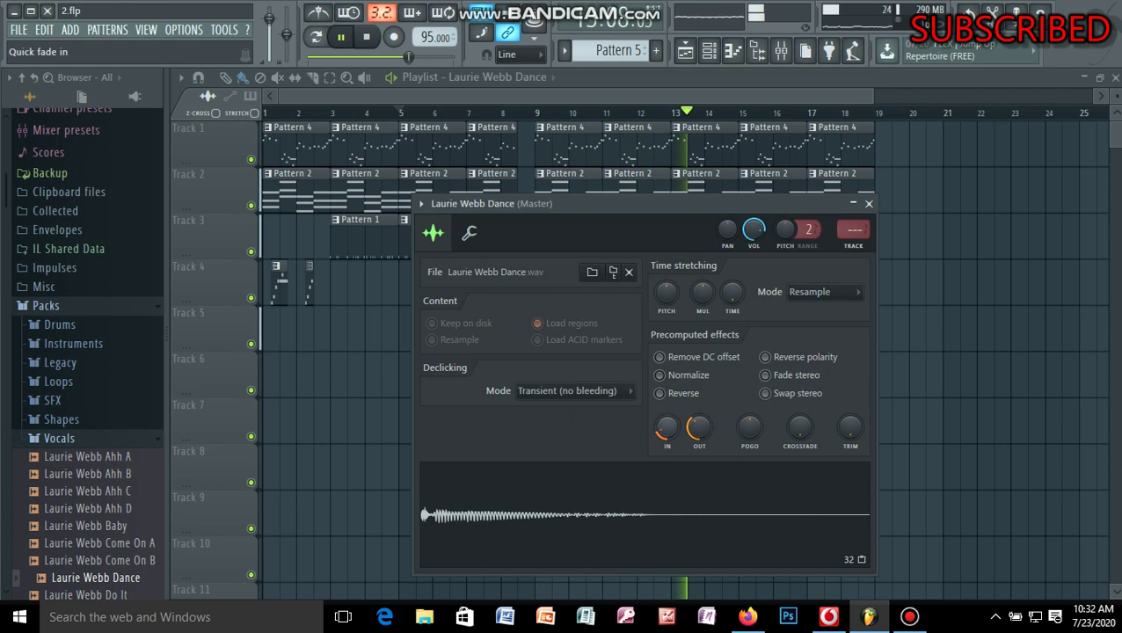
left_click_drag(666, 428, 667, 433)
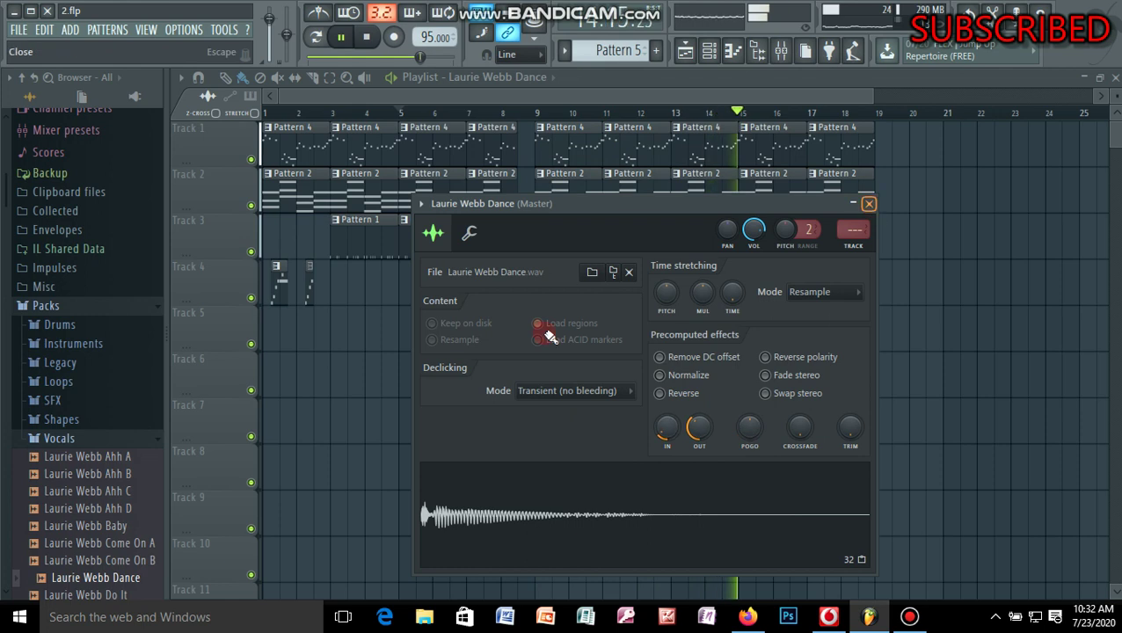
key("Escape")
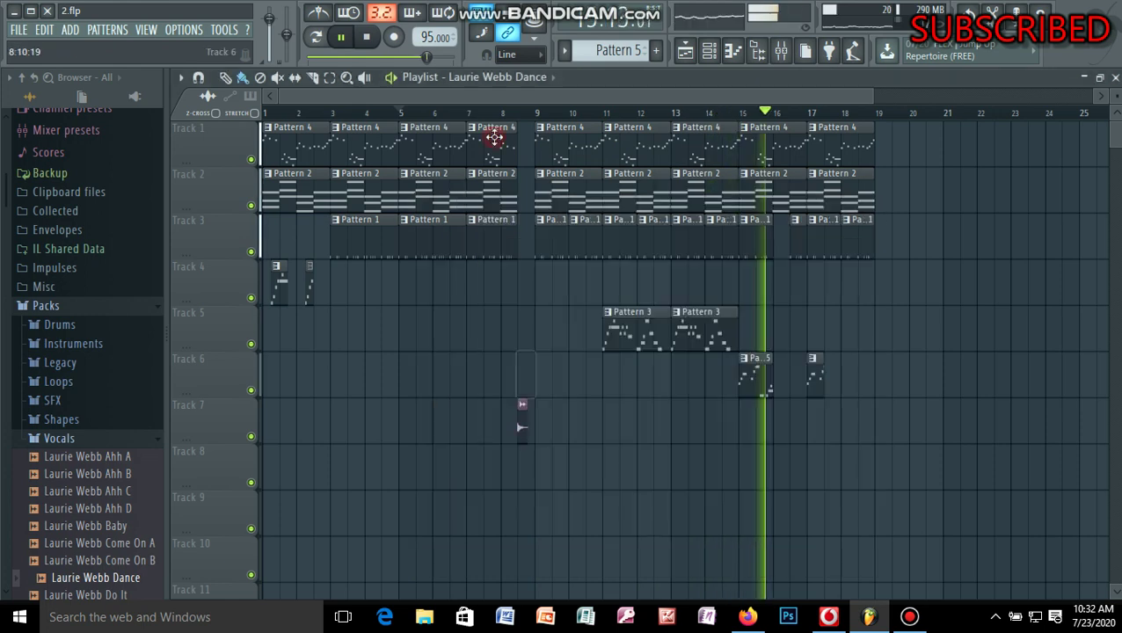
left_click(488, 118)
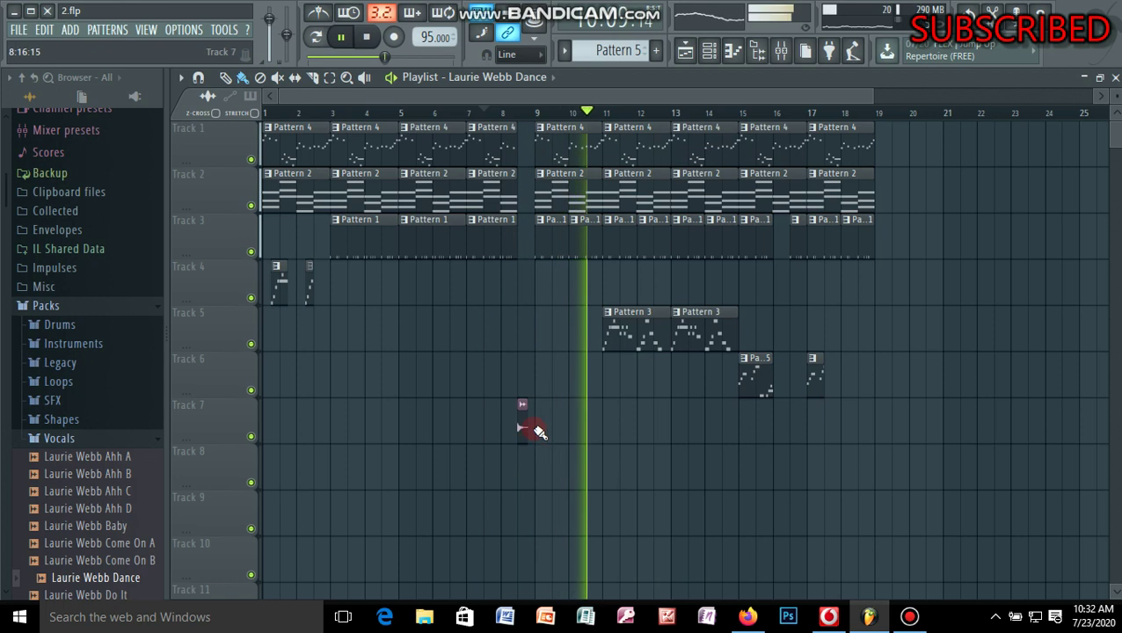
left_click(540, 430)
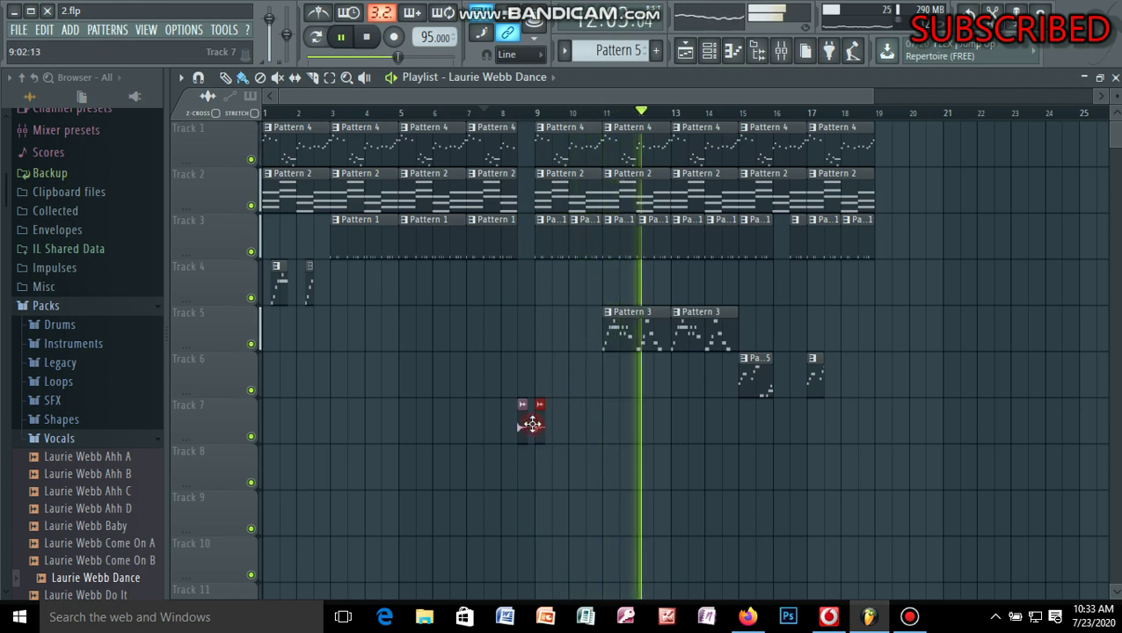
right_click(534, 423)
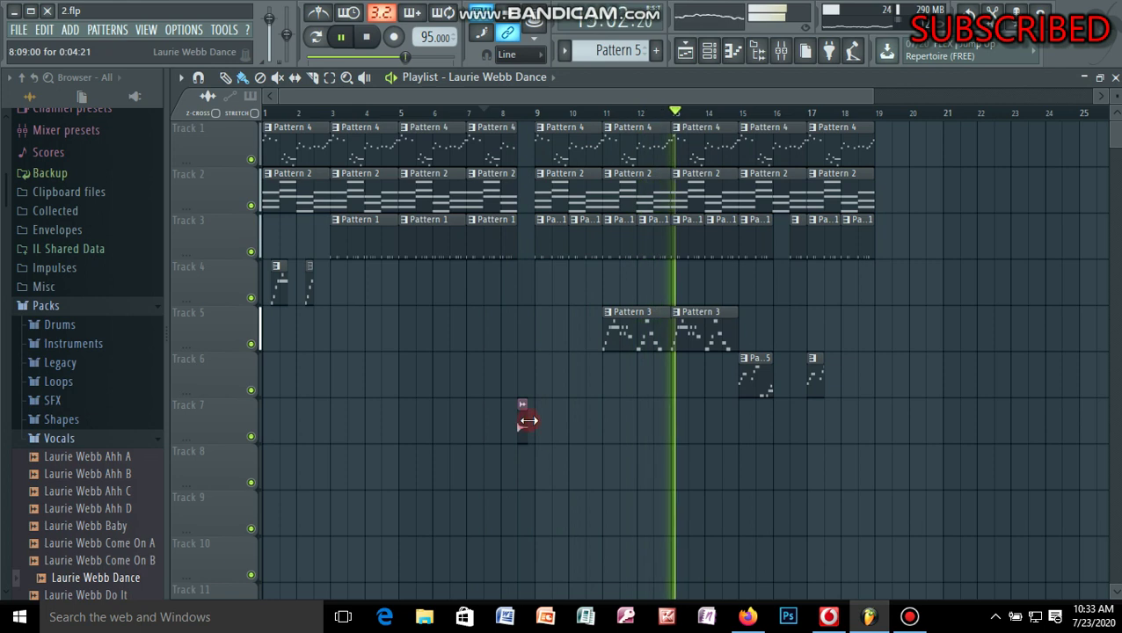
left_click(538, 472)
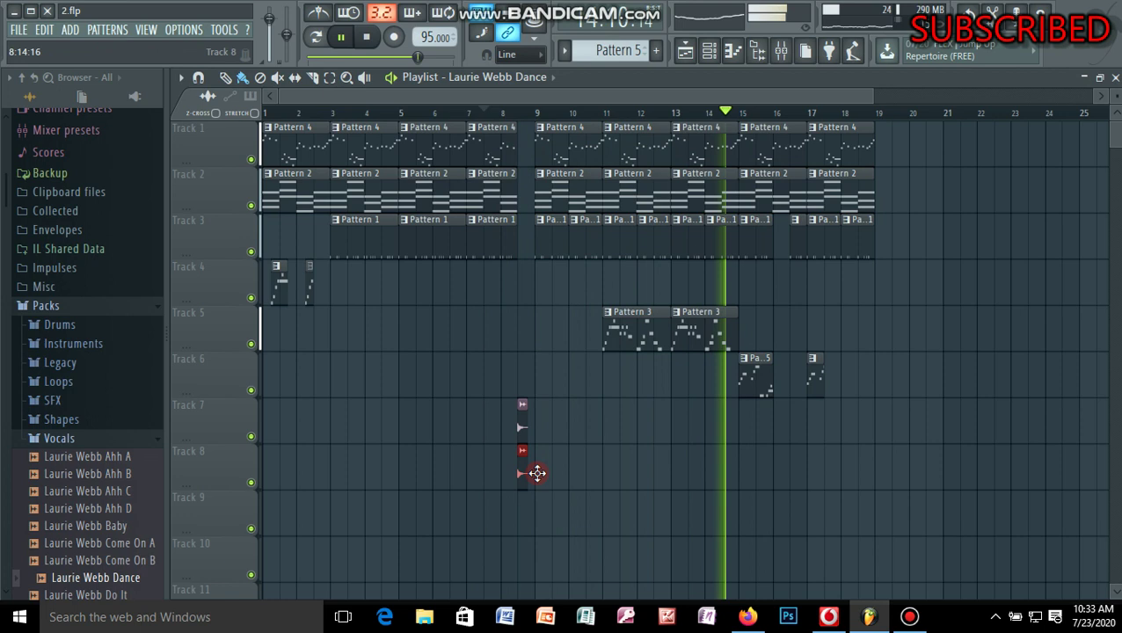
right_click(538, 473)
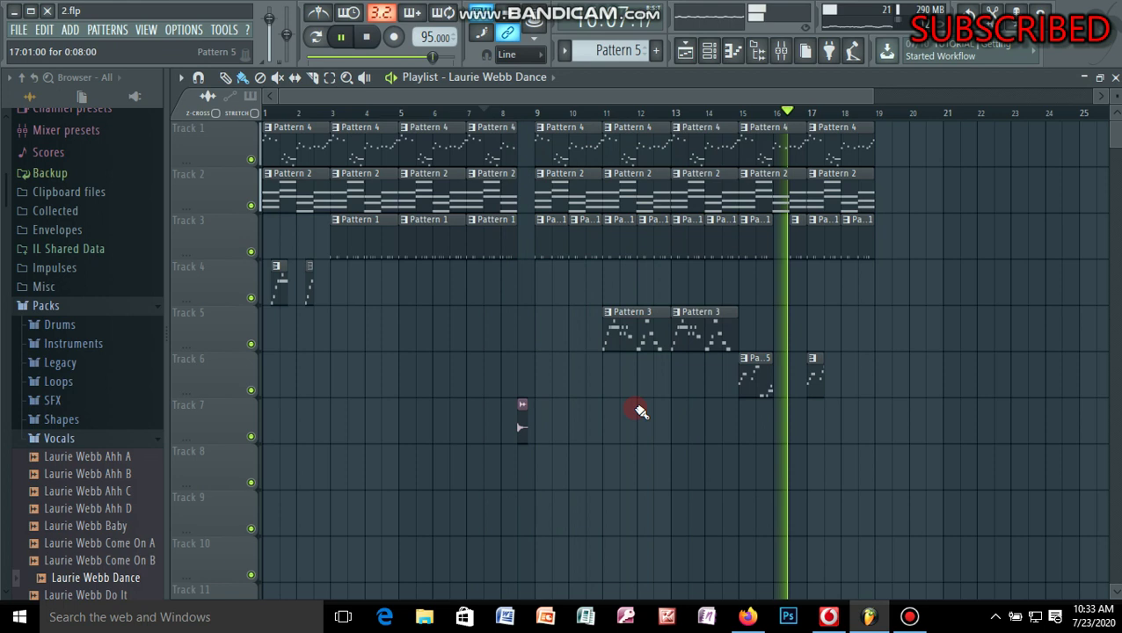
Place a Pattern 5 clip on Track 7 at bar 9, save the project, and set the clip's length to 1:08:00
left_click(524, 428)
left_click(541, 432)
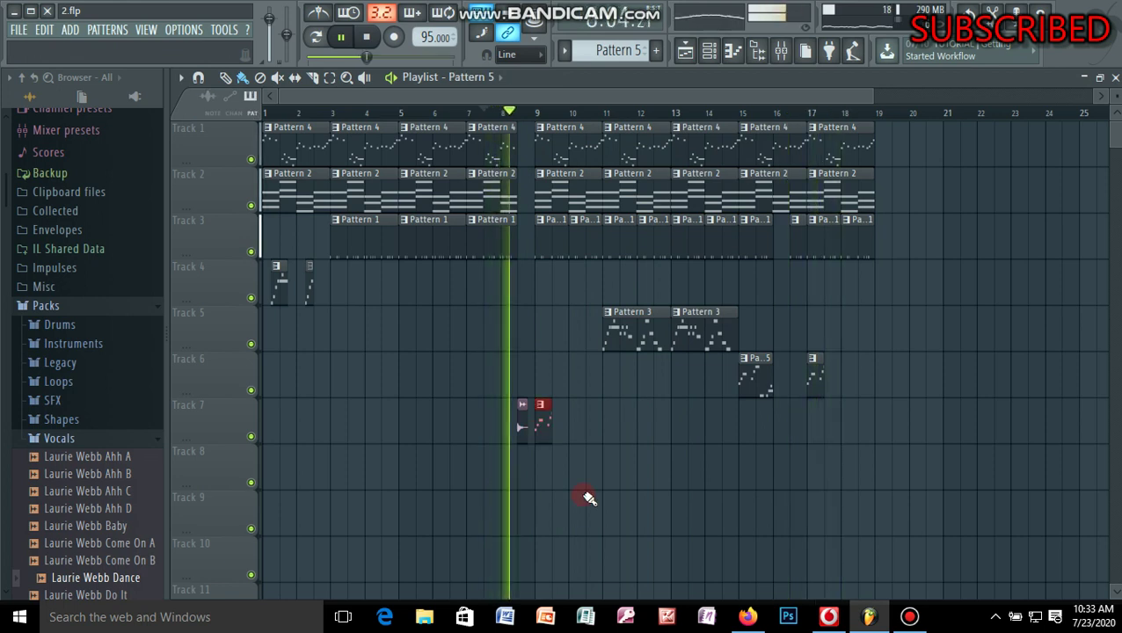
key("ctrl+s")
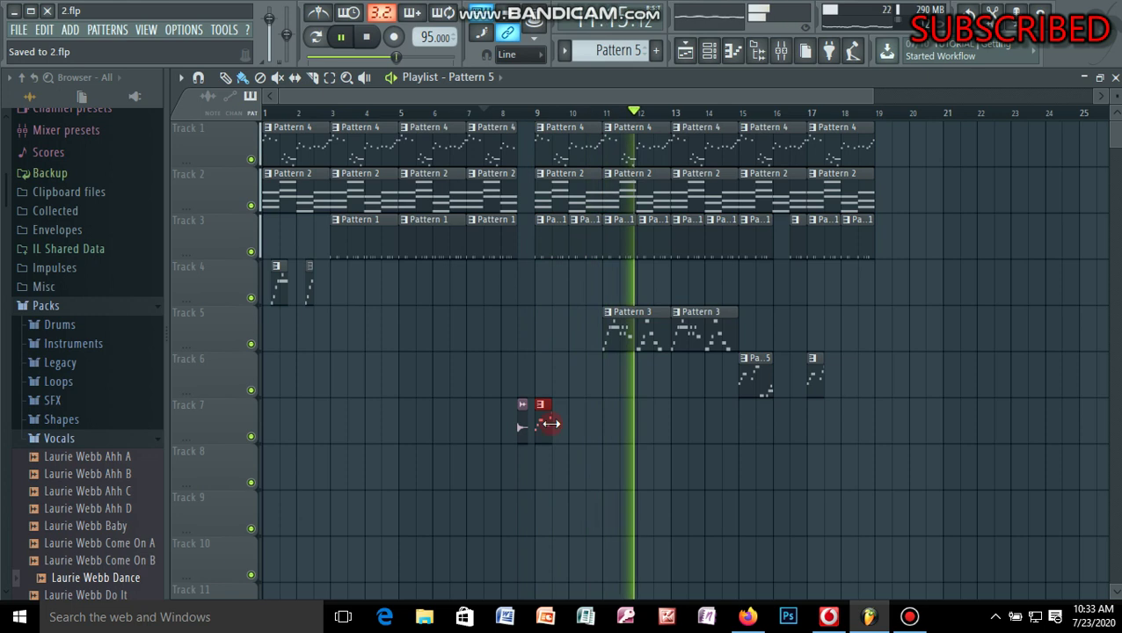
left_click_drag(551, 428, 652, 424)
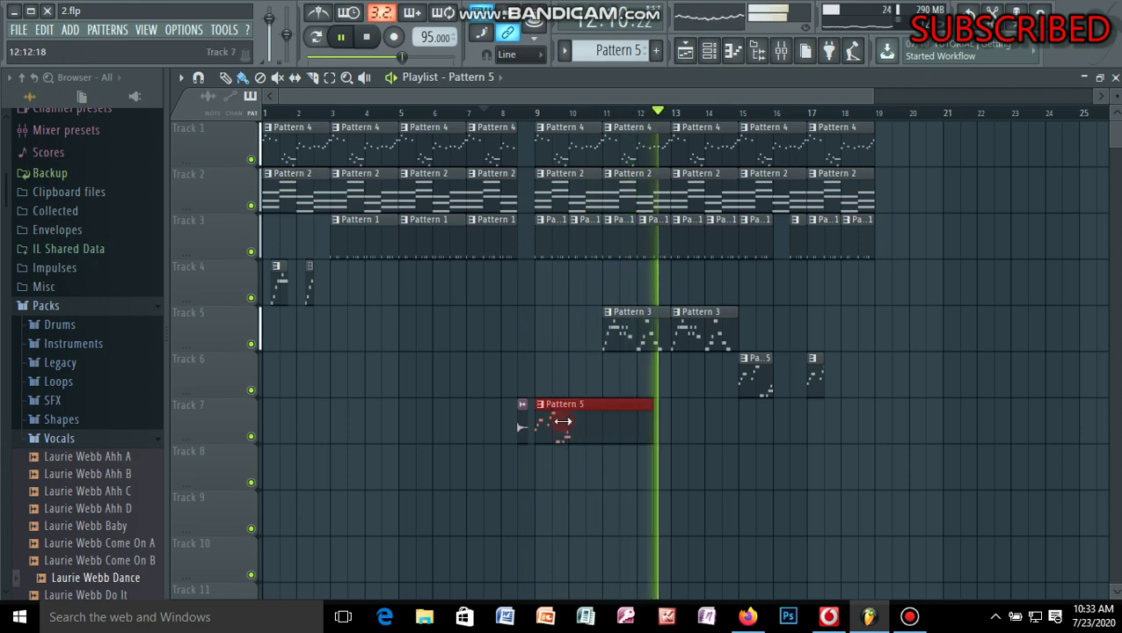
left_click_drag(563, 422, 576, 424)
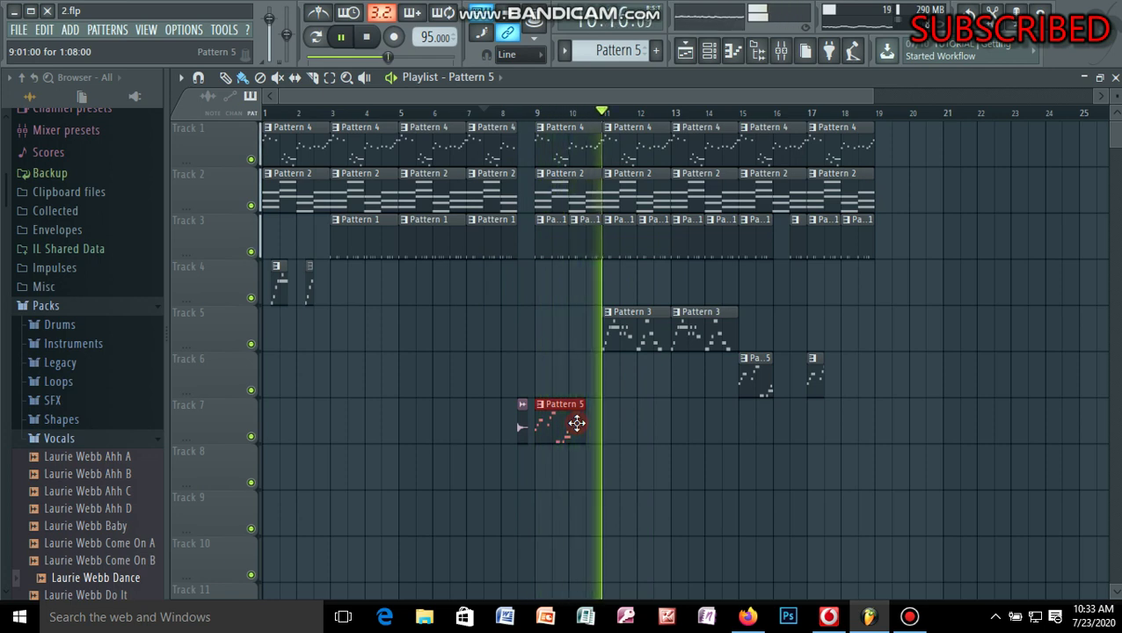
Add another Pattern 5 clip on Track 7 at bar 11 with a length of 1:08:00, and stop playback
left_click(607, 433)
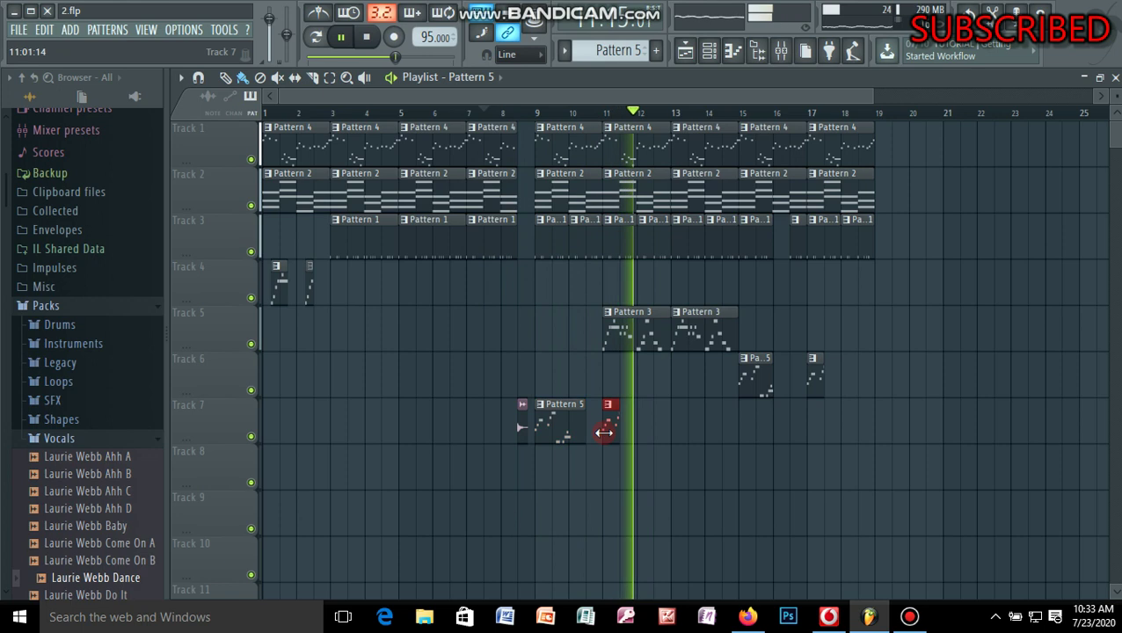
left_click_drag(620, 433, 647, 434)
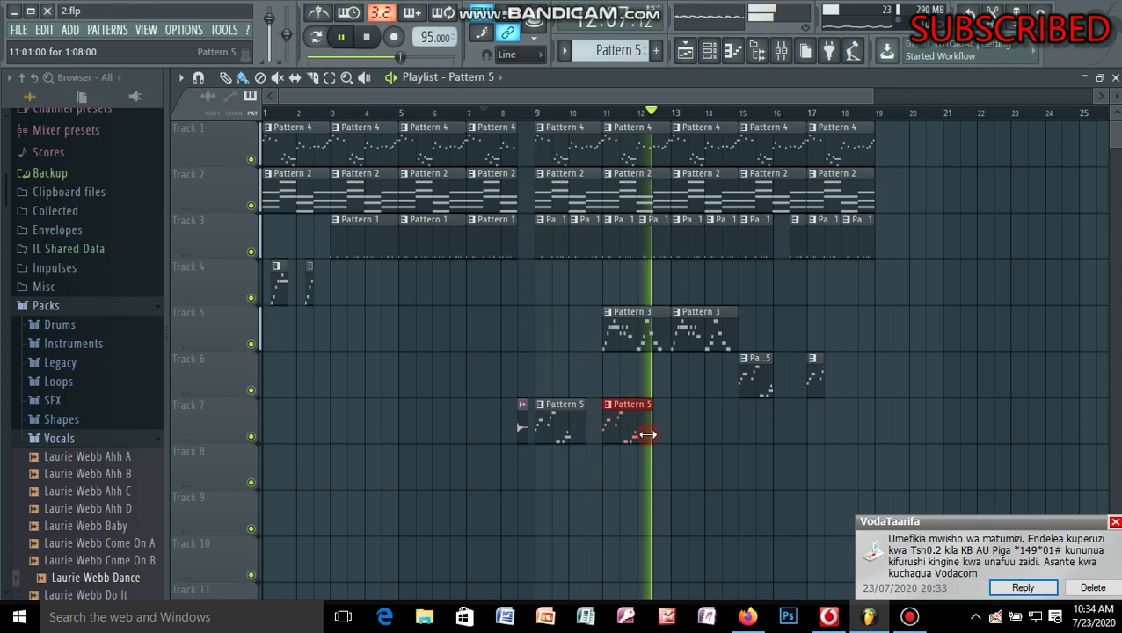
key("space")
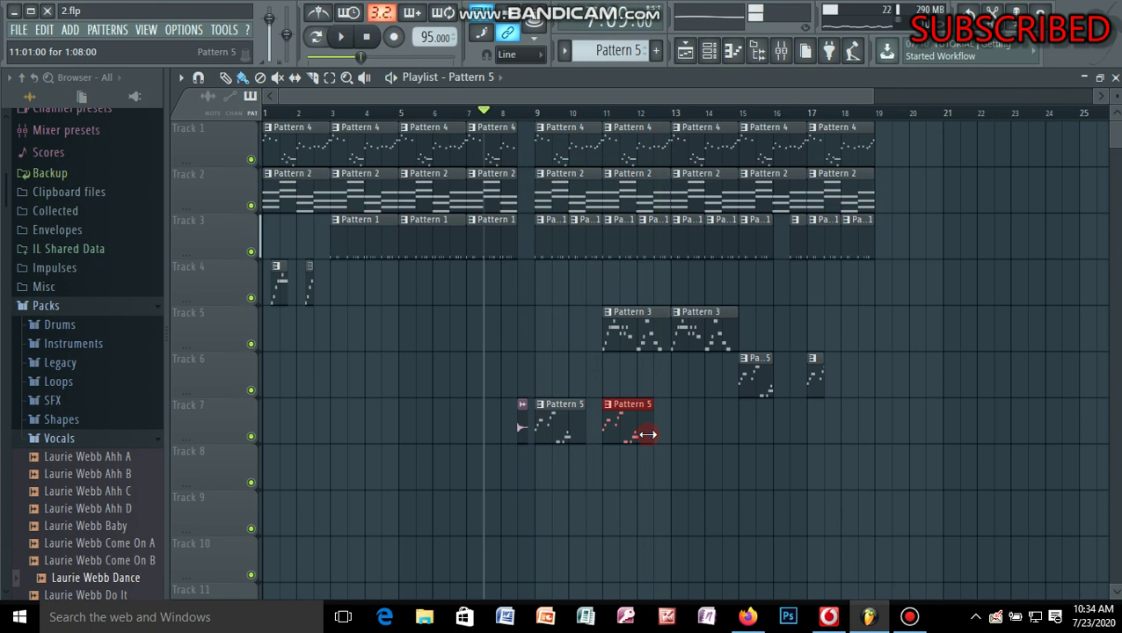